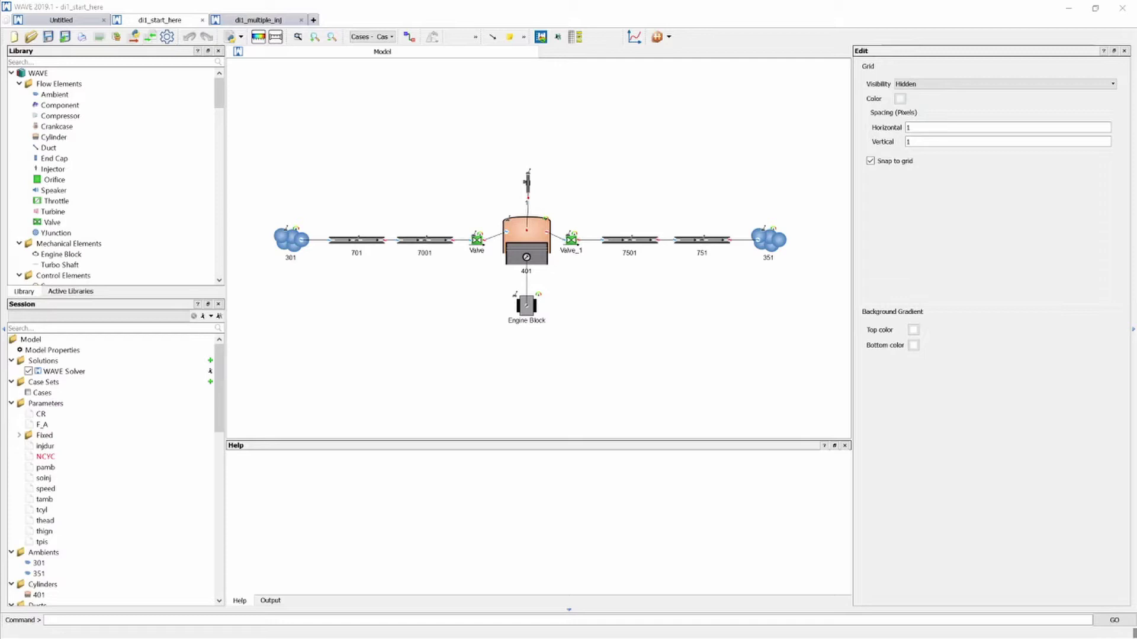
Select the injector above the cylinder to review its Injector Data fields, then deselect it
left_click(528, 184)
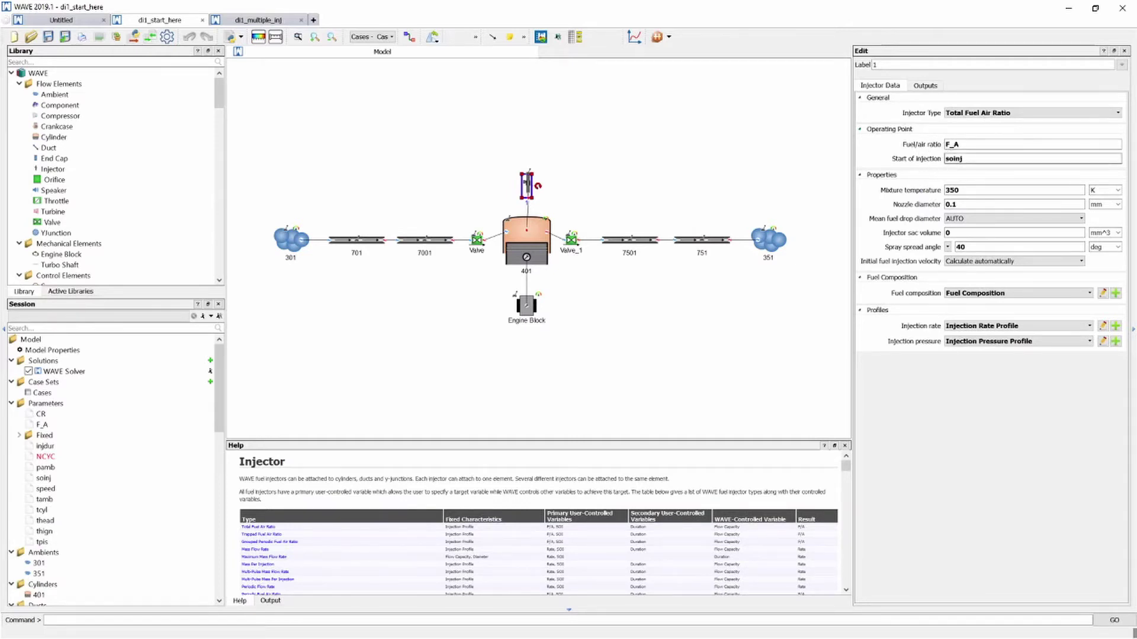
mouse_move(962, 160)
left_click(682, 333)
Add 738 Injector Mass Flow to the injector's requested outputs
left_click(925, 85)
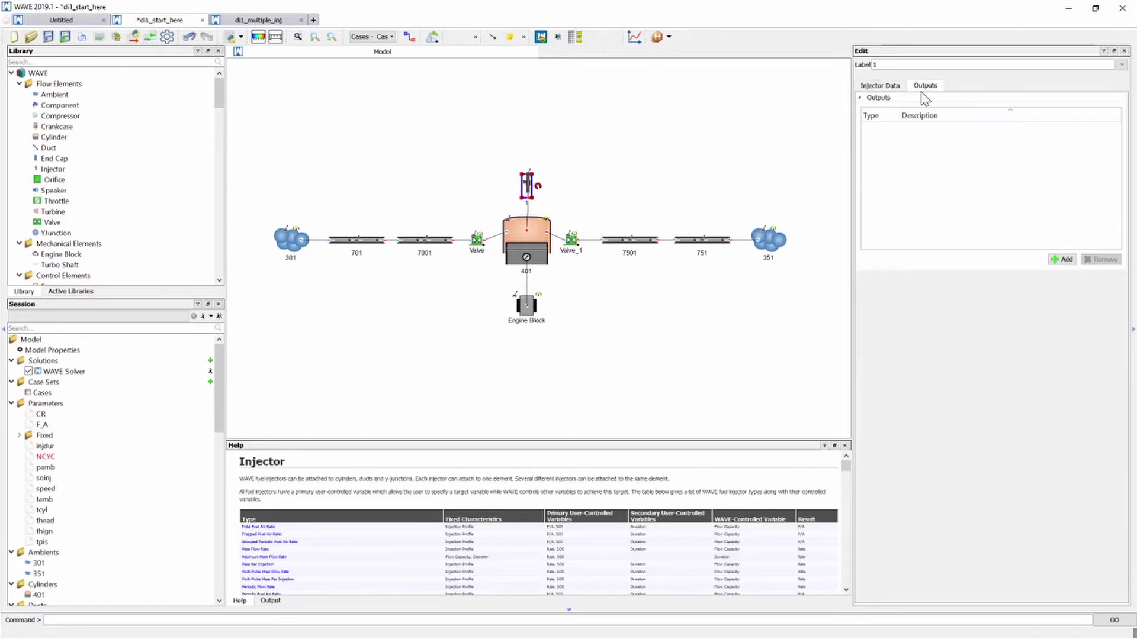
left_click(1064, 260)
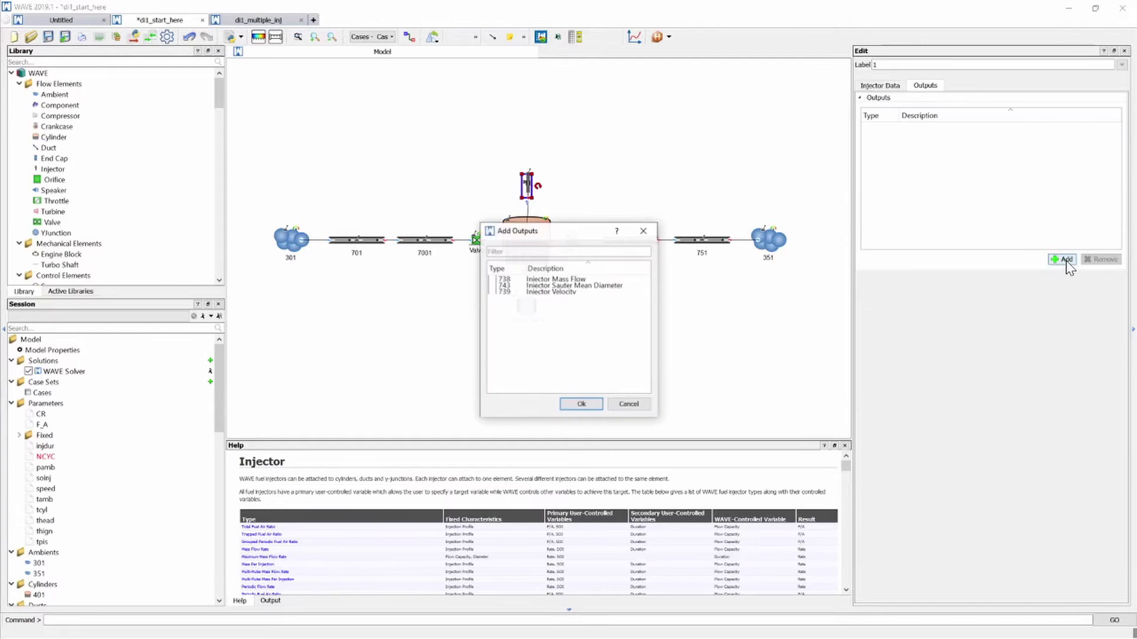
left_click(568, 280)
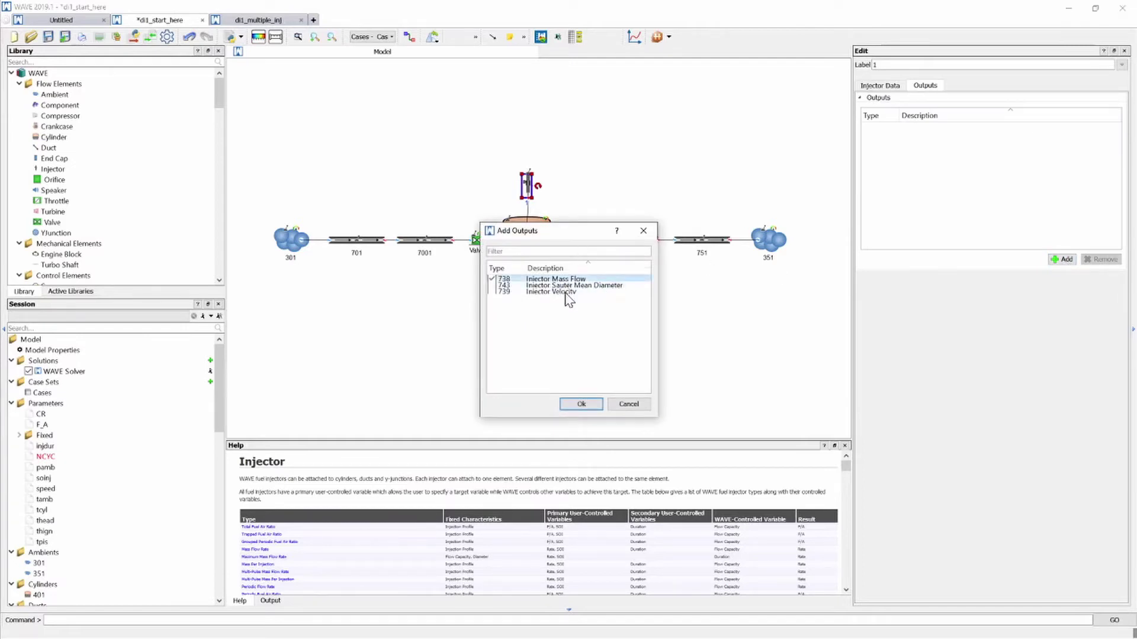
left_click(580, 406)
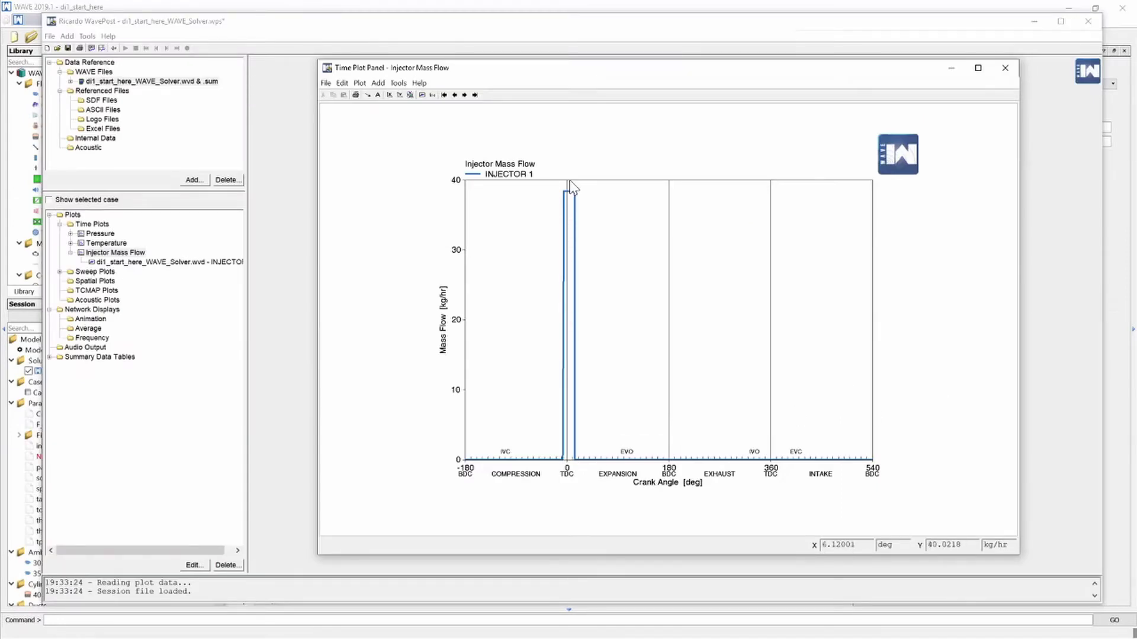
Make the injector Multi-Pulse Mass Per Injection and create a new Injector Pulse Shapes Profile
mouse_move(566, 198)
mouse_move(563, 463)
left_click(1006, 69)
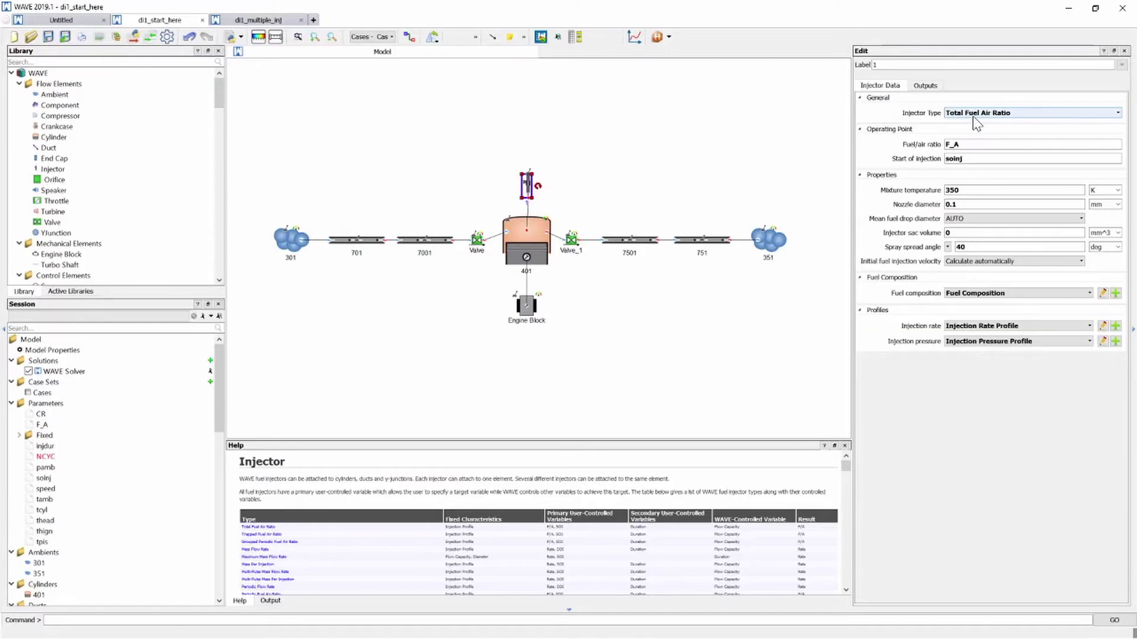
left_click(993, 114)
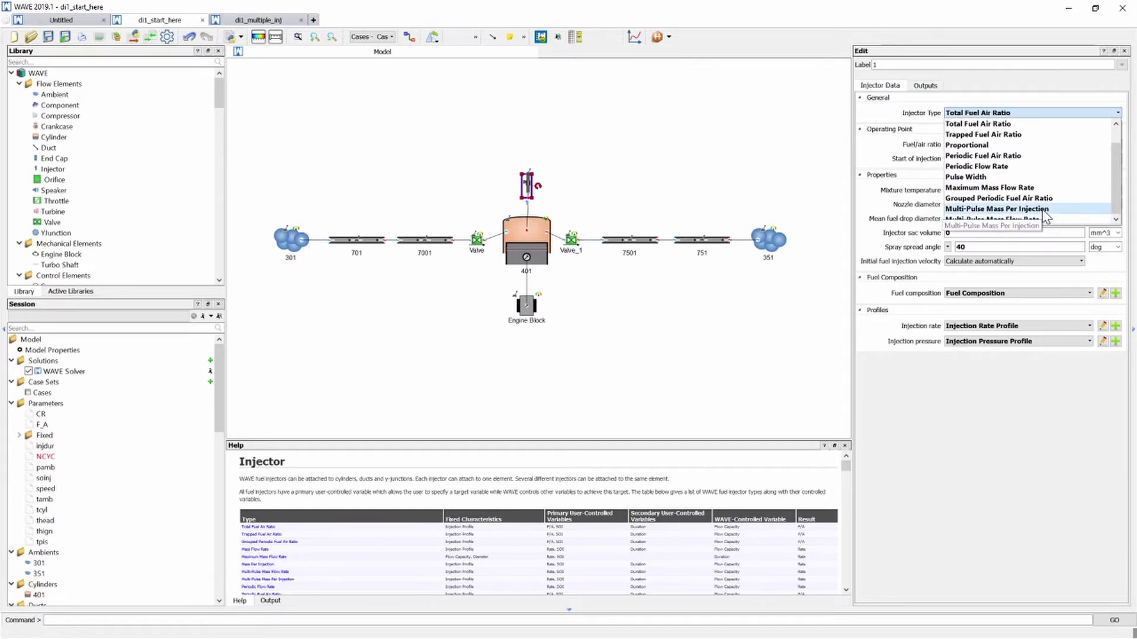
left_click(1042, 209)
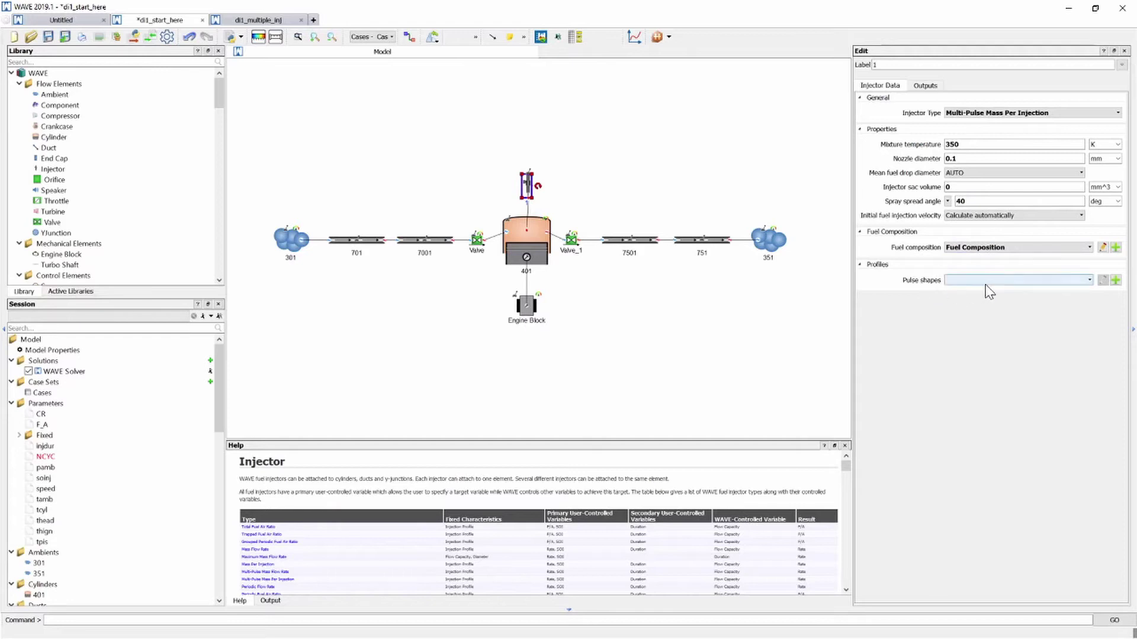
left_click(1116, 280)
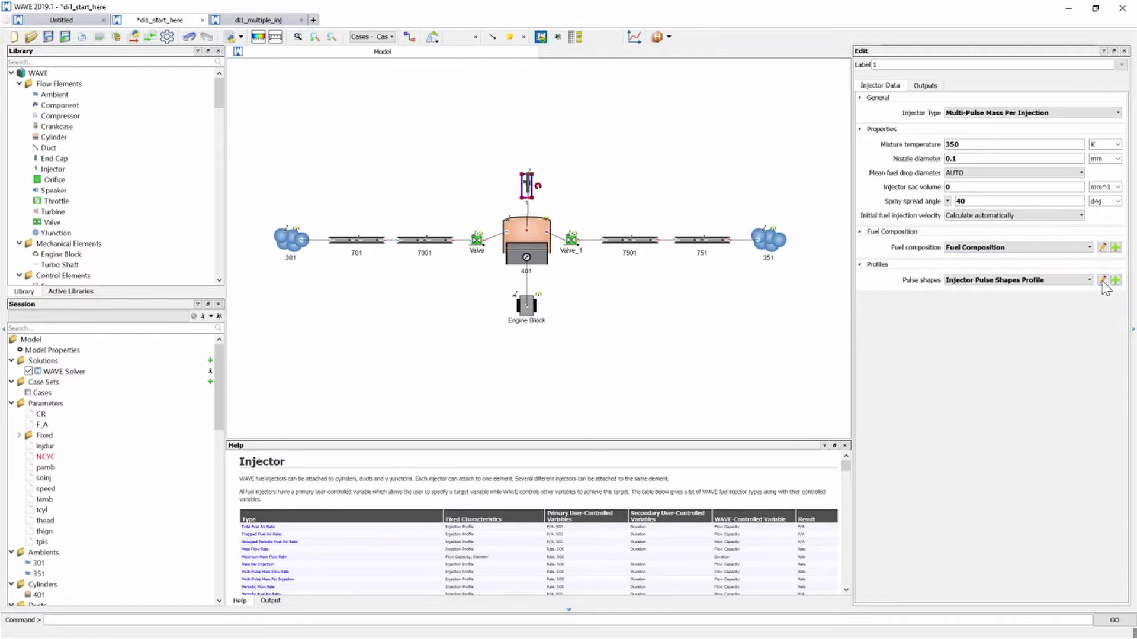
Open the new profile's pulse shapes table and add five rows, giving six pulse rows
left_click(1103, 281)
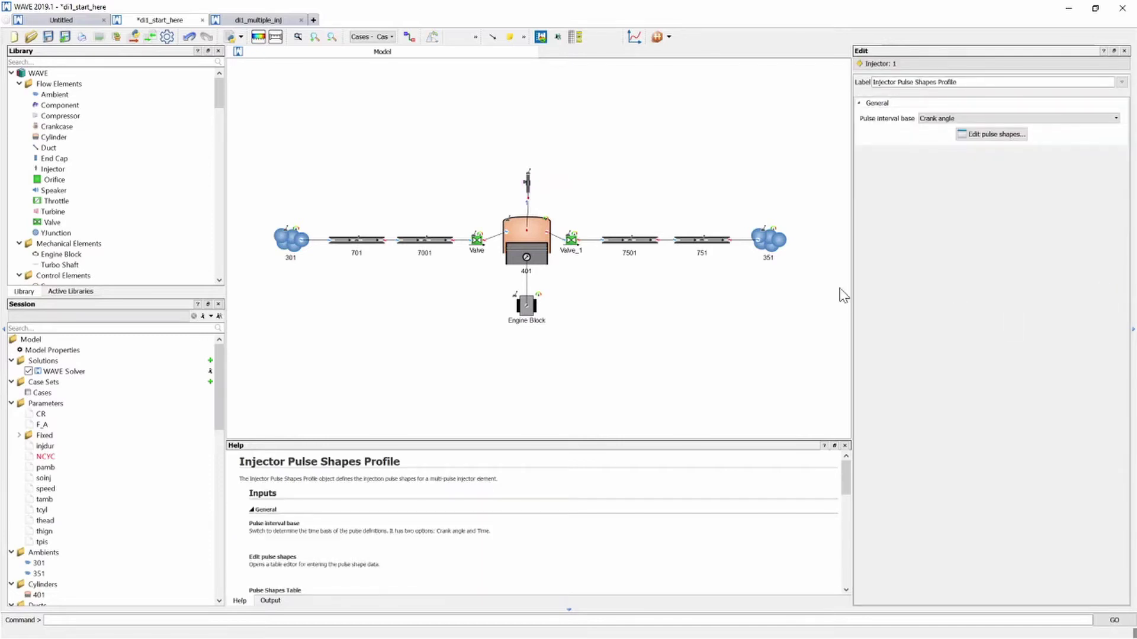
left_click(986, 135)
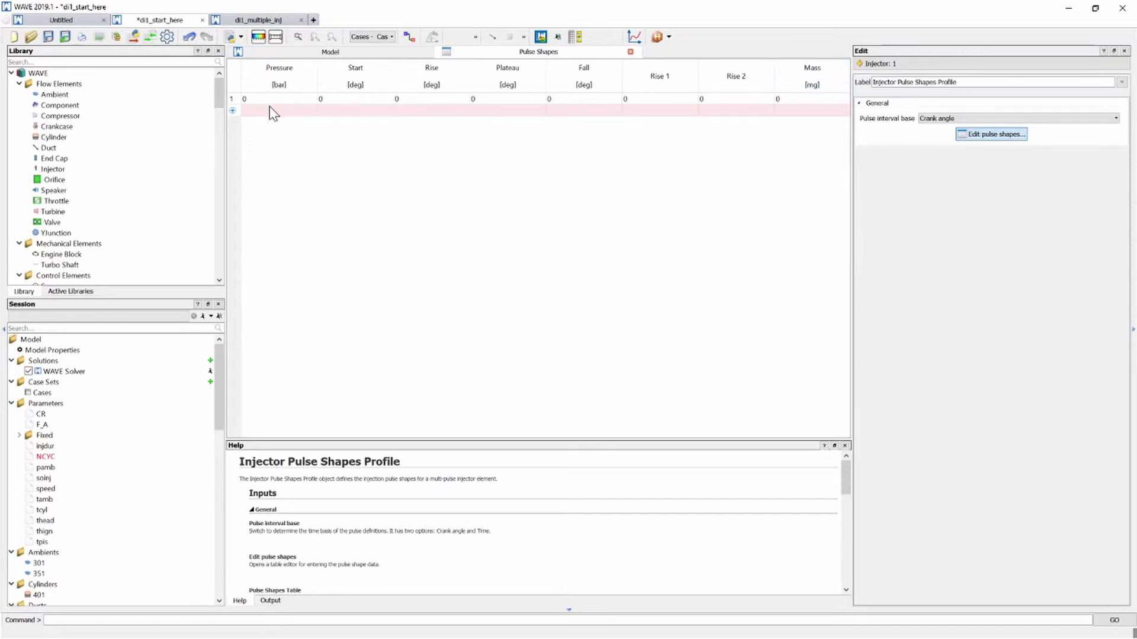
left_click(233, 111)
left_click(232, 122)
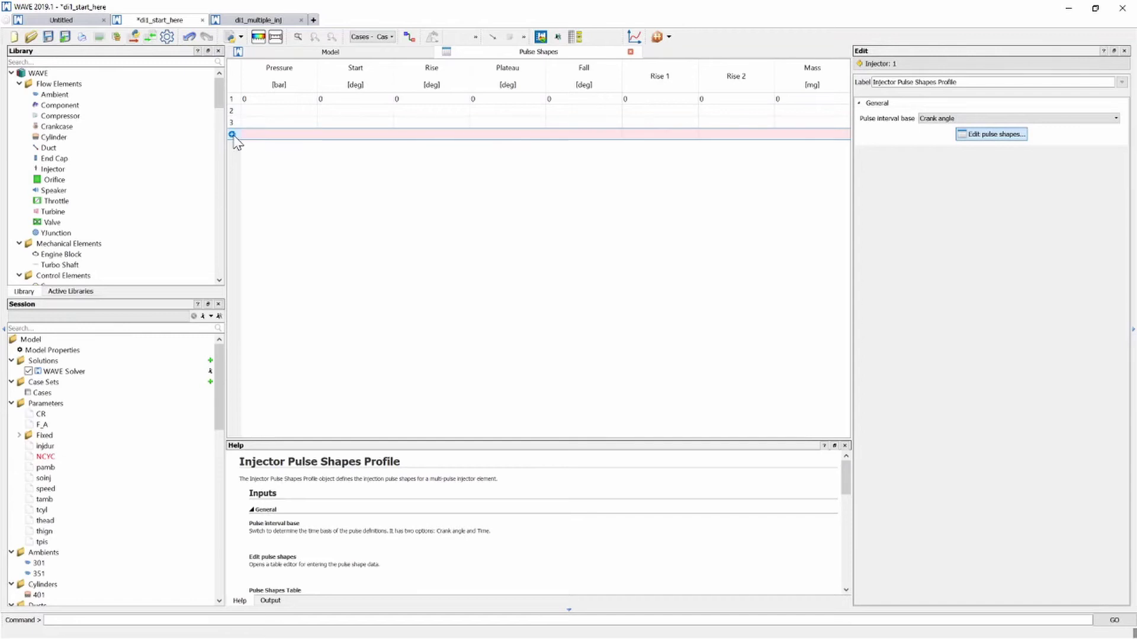
left_click(233, 134)
left_click(232, 146)
left_click(232, 158)
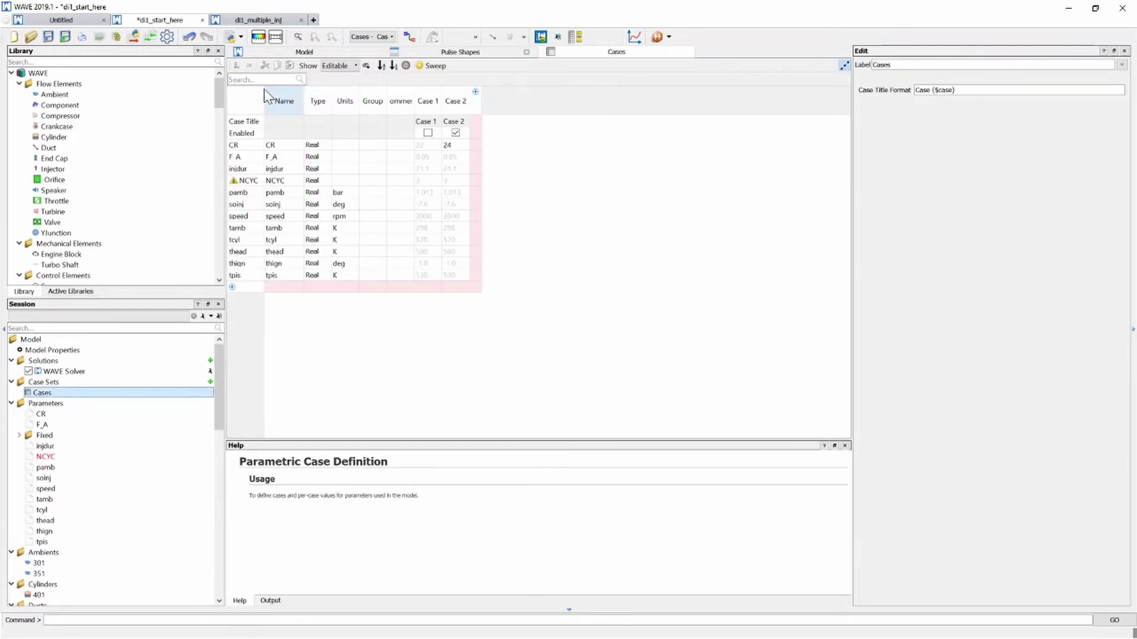
Inspect the injdur and soinj rows in the Cases table, then bring up the Pulse Shapes table
left_click(273, 170)
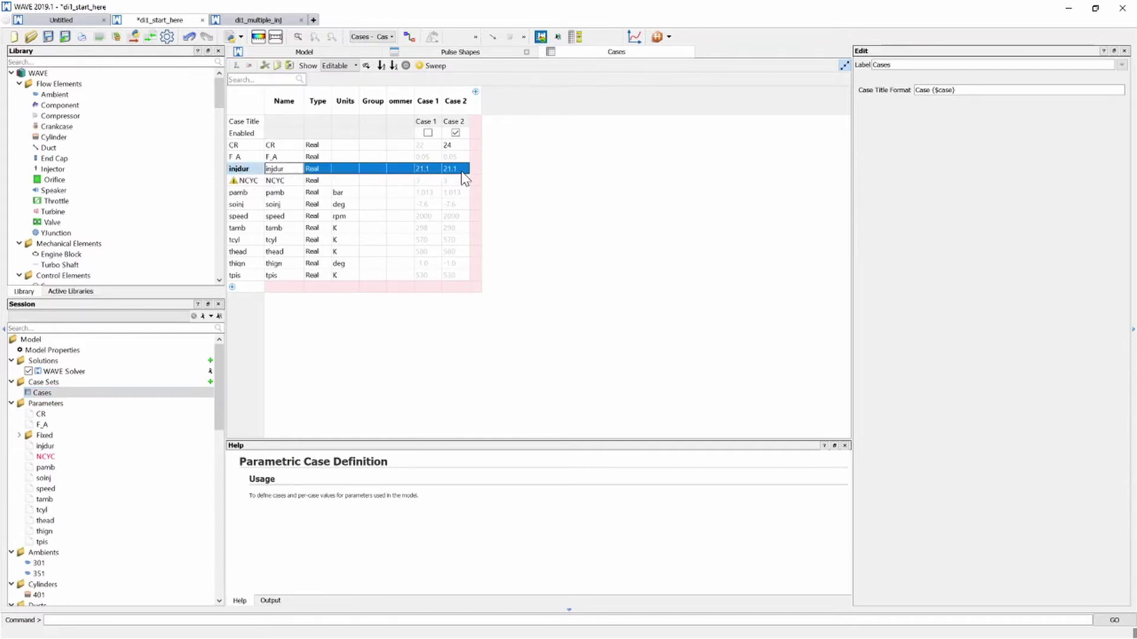
left_click(531, 178)
left_click(239, 205)
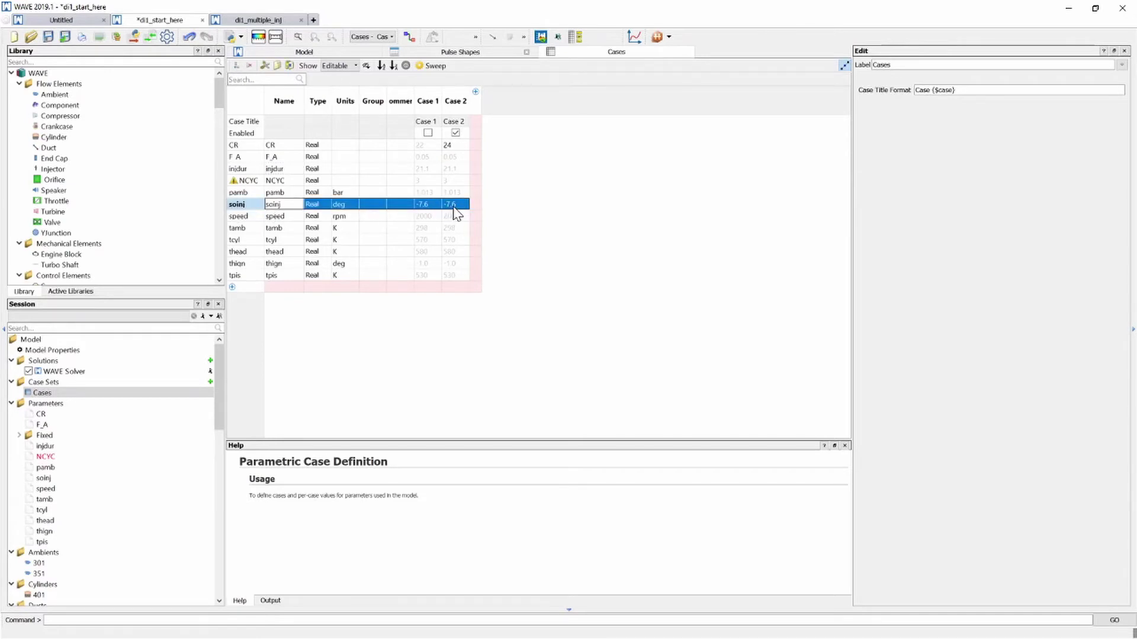
left_click(510, 204)
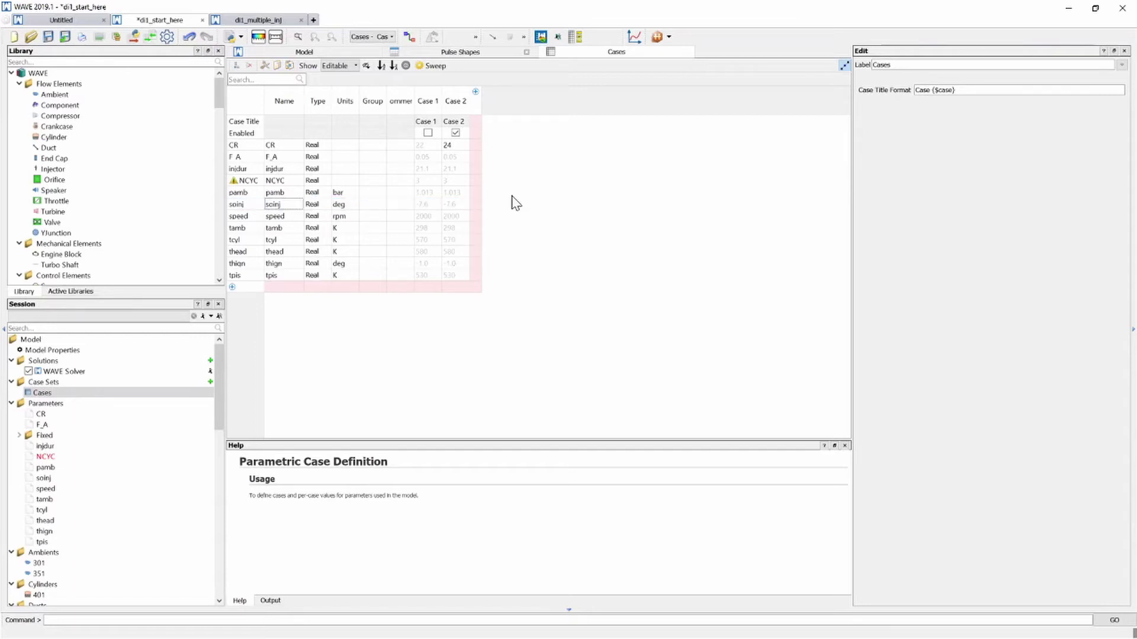
left_click(243, 169)
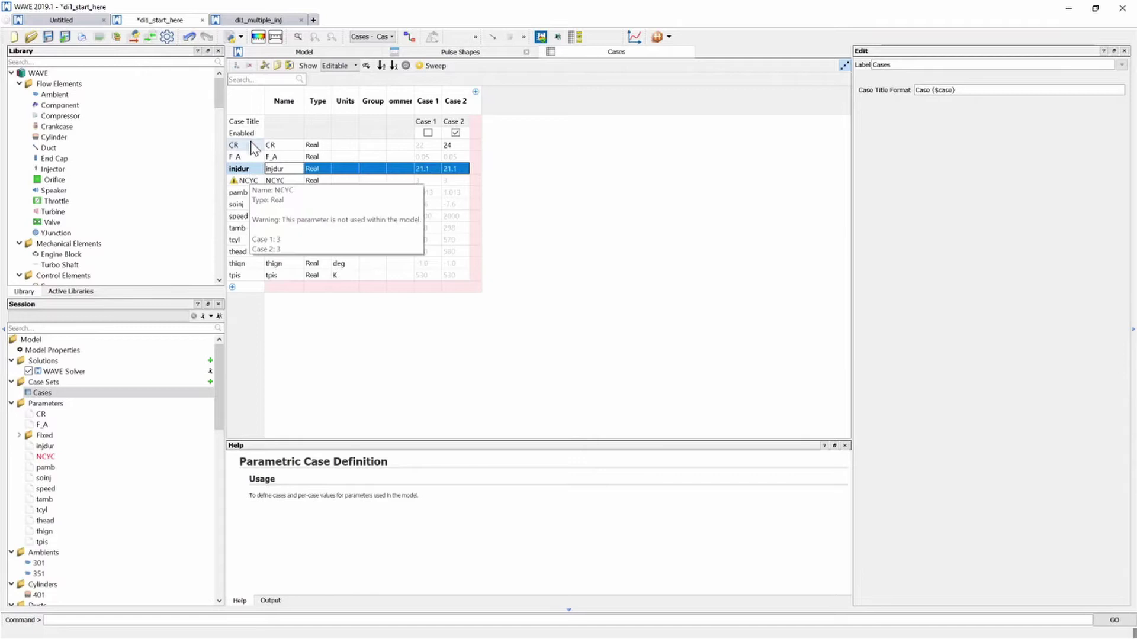
left_click(313, 333)
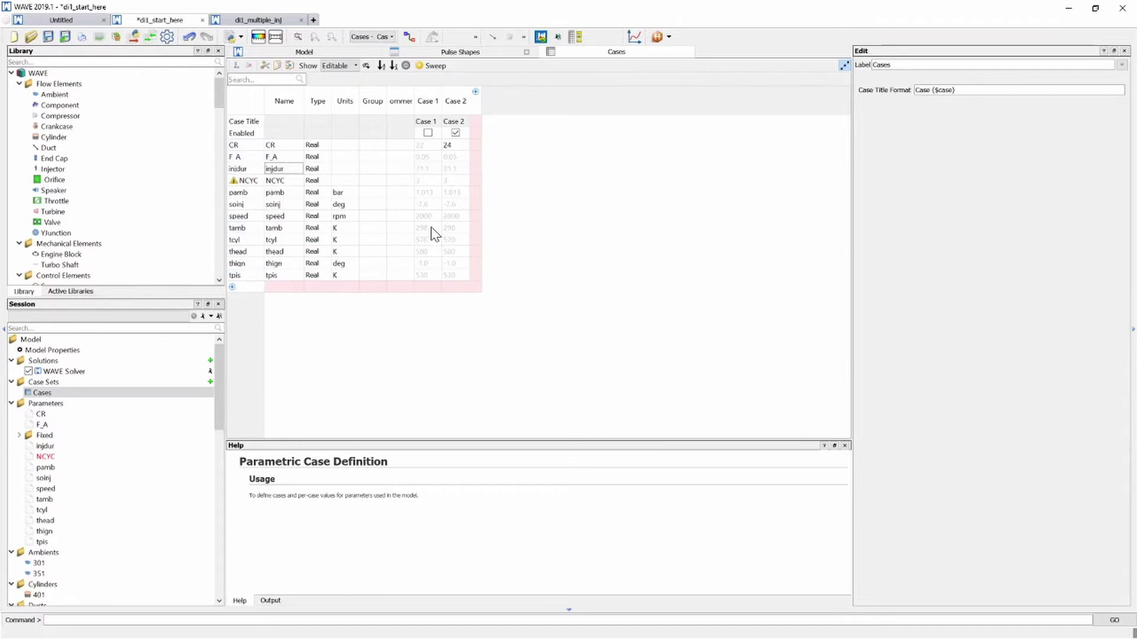
left_click(454, 216)
left_click(808, 100)
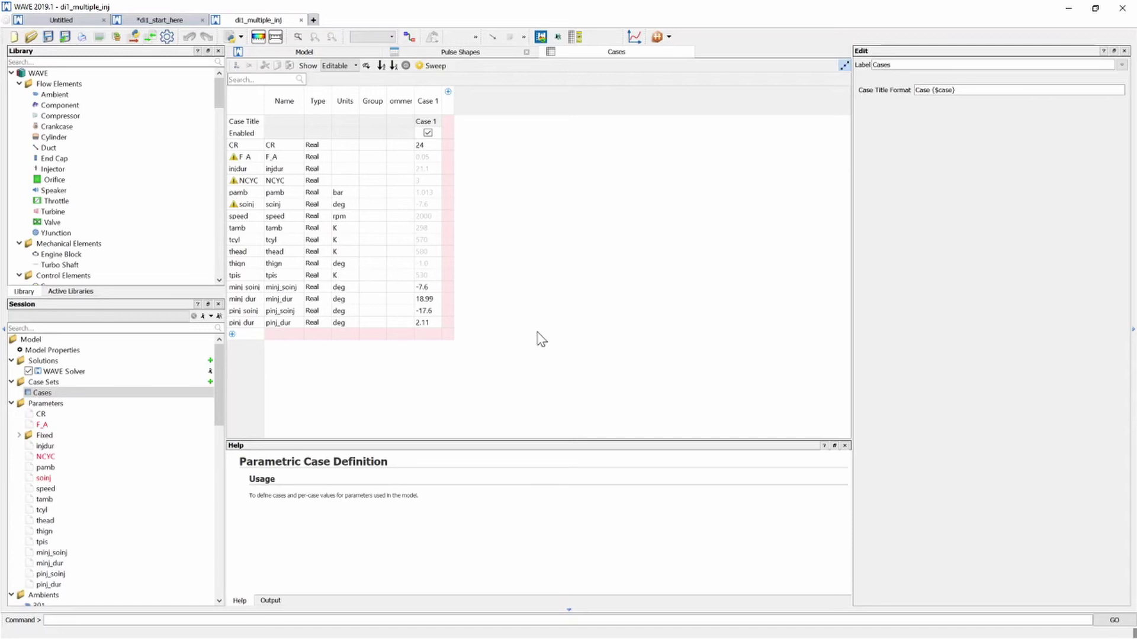
Highlight the minj_soinj, minj_dur, pinj_soinj and pinj_dur rows in the Cases table
left_click_drag(242, 288, 243, 323)
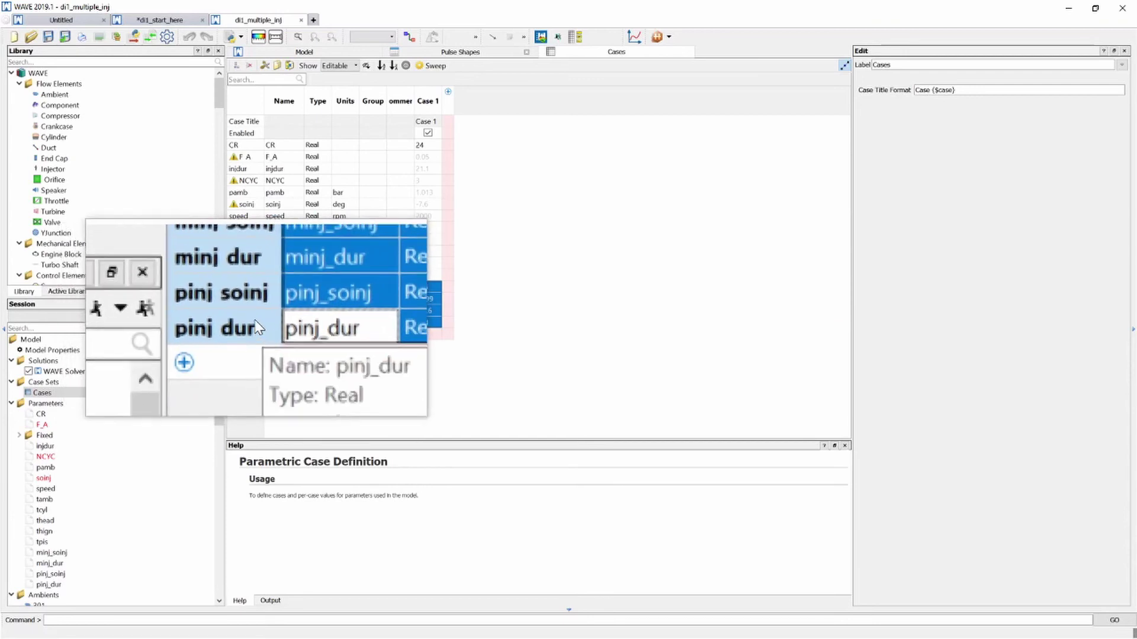
left_click(515, 324)
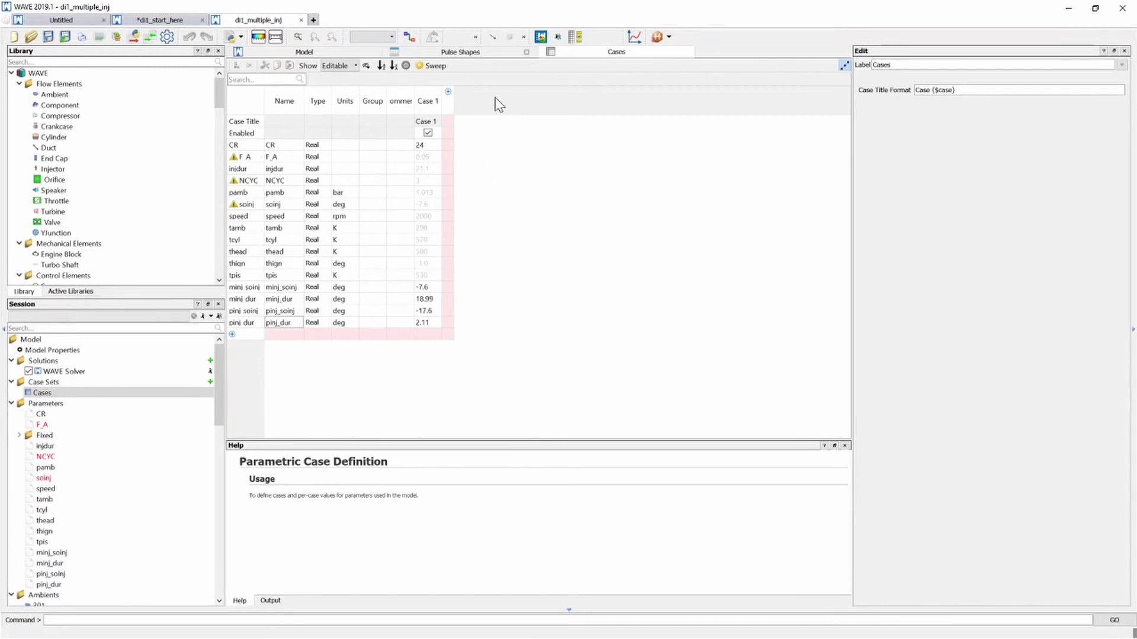
Review the Rise 1 and Rise 2 values of the 500 bar pilot and main pulses
left_click(468, 52)
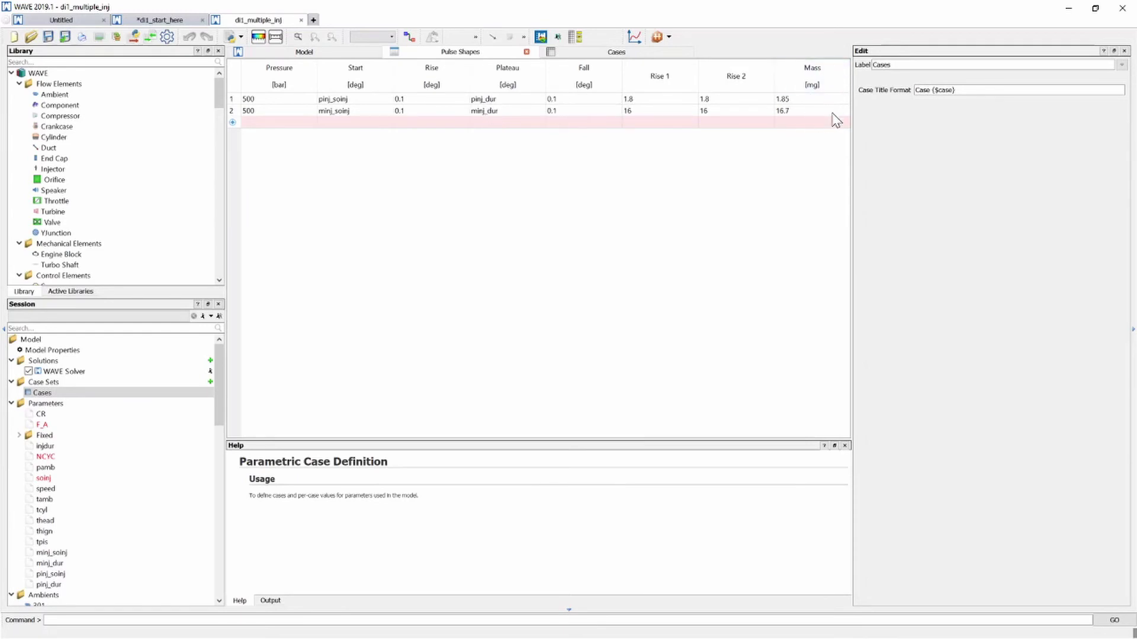
left_click_drag(669, 102, 733, 113)
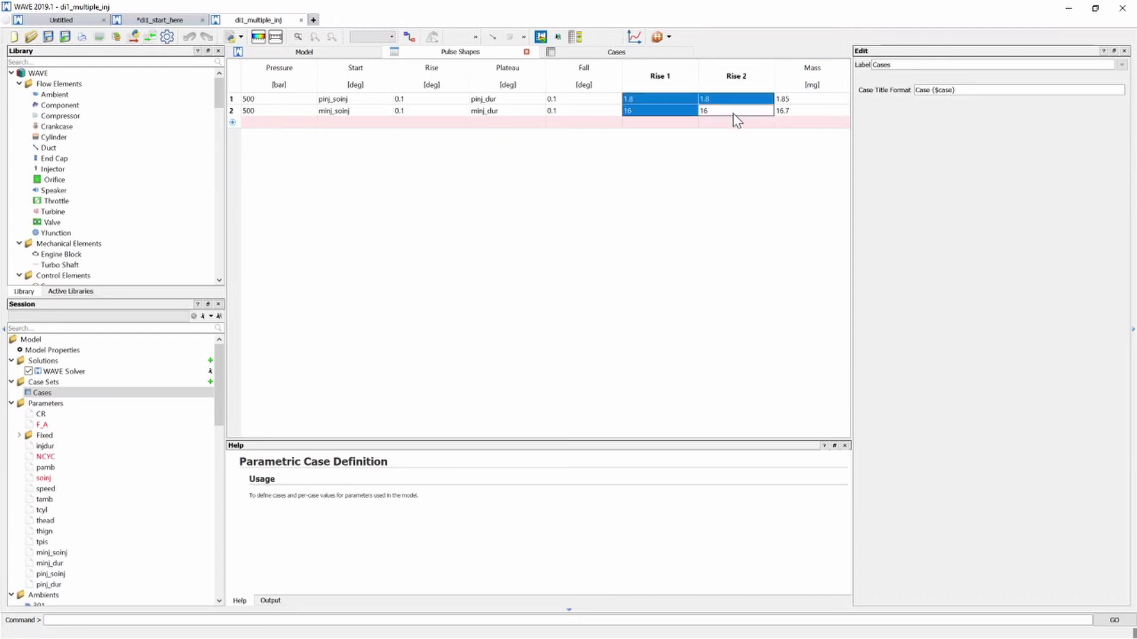
left_click(728, 113)
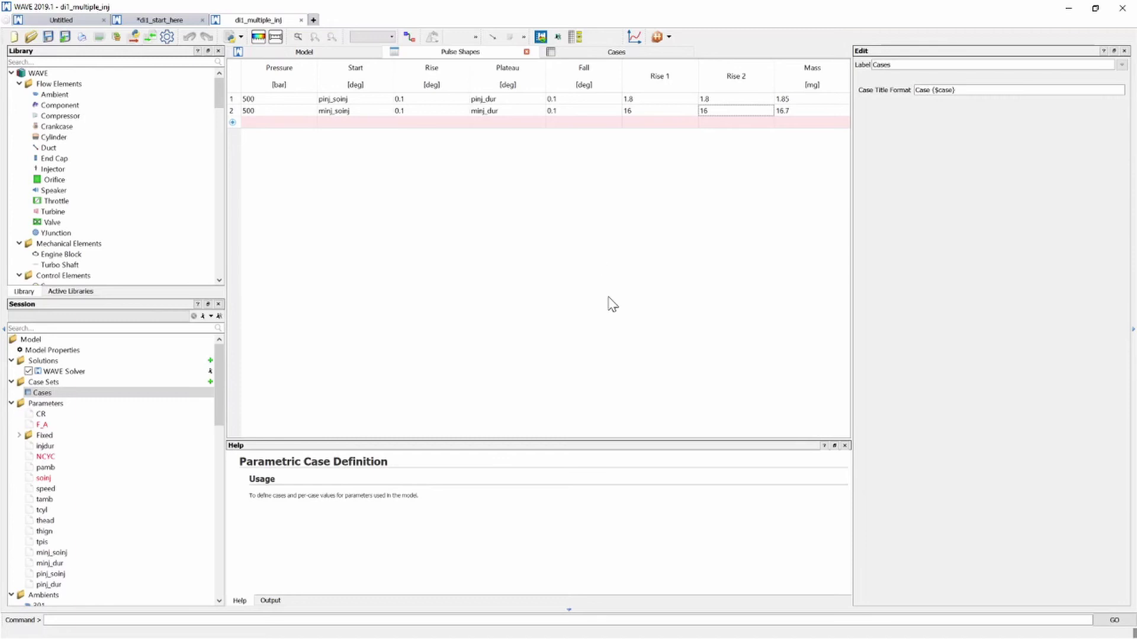
left_click_drag(669, 99, 737, 114)
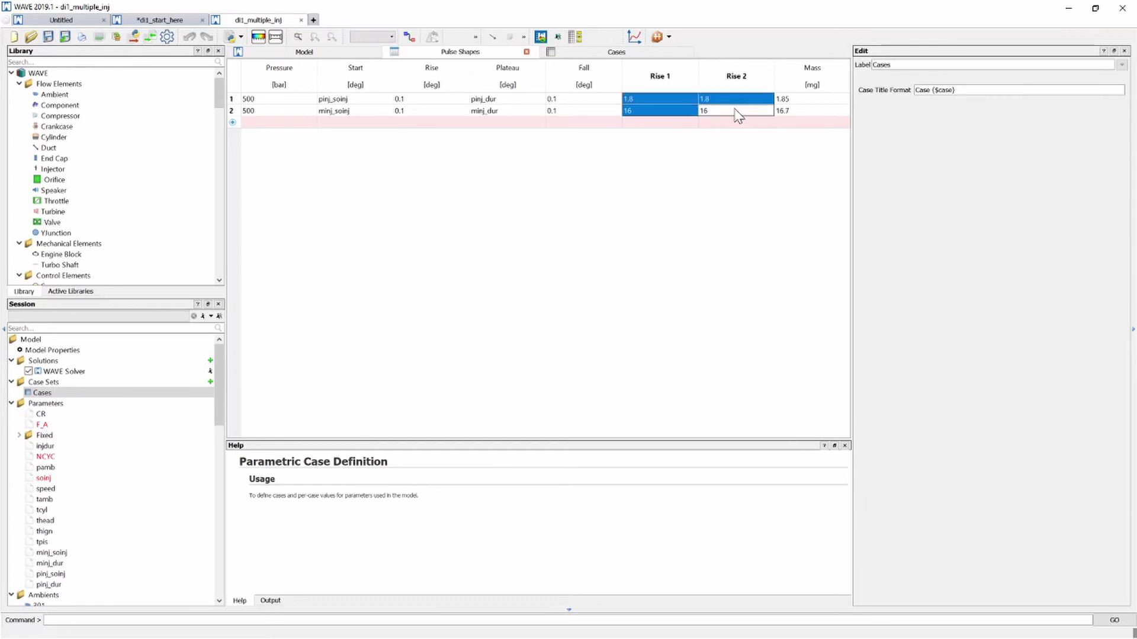
left_click(736, 113)
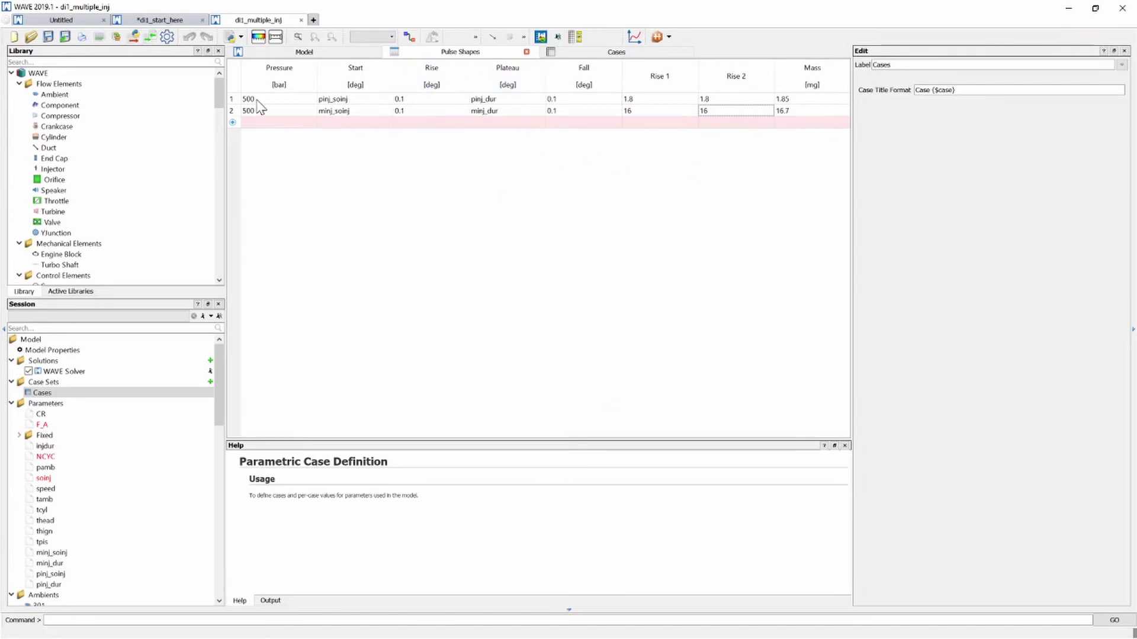
Add Injector Mass Flow (738) to the multiple-injection model's injector outputs
left_click(324, 59)
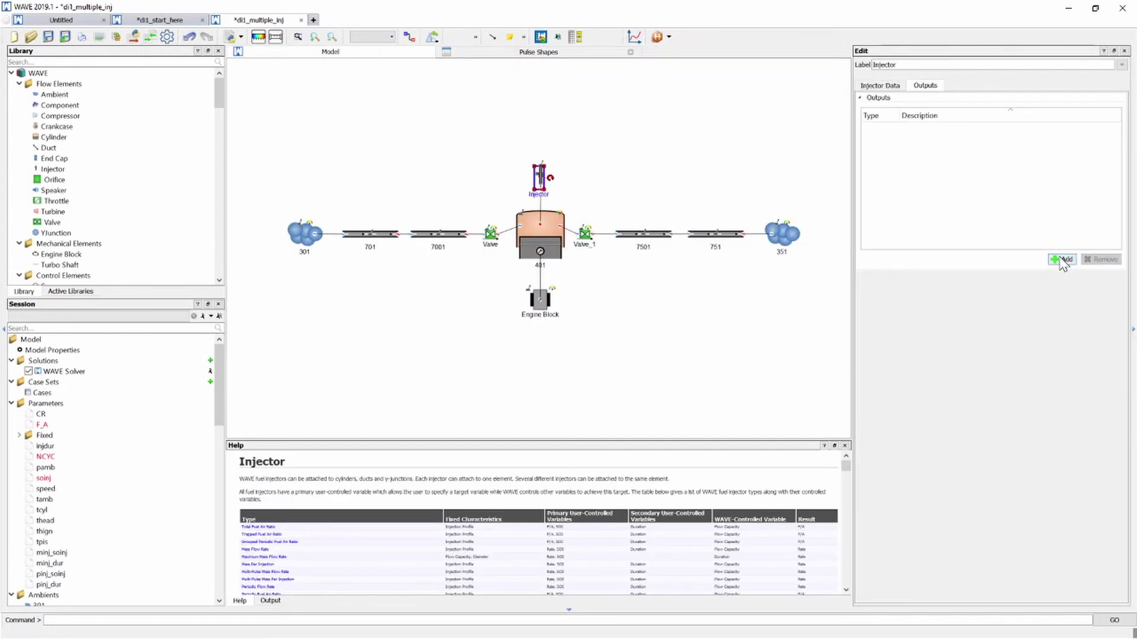
left_click(1061, 258)
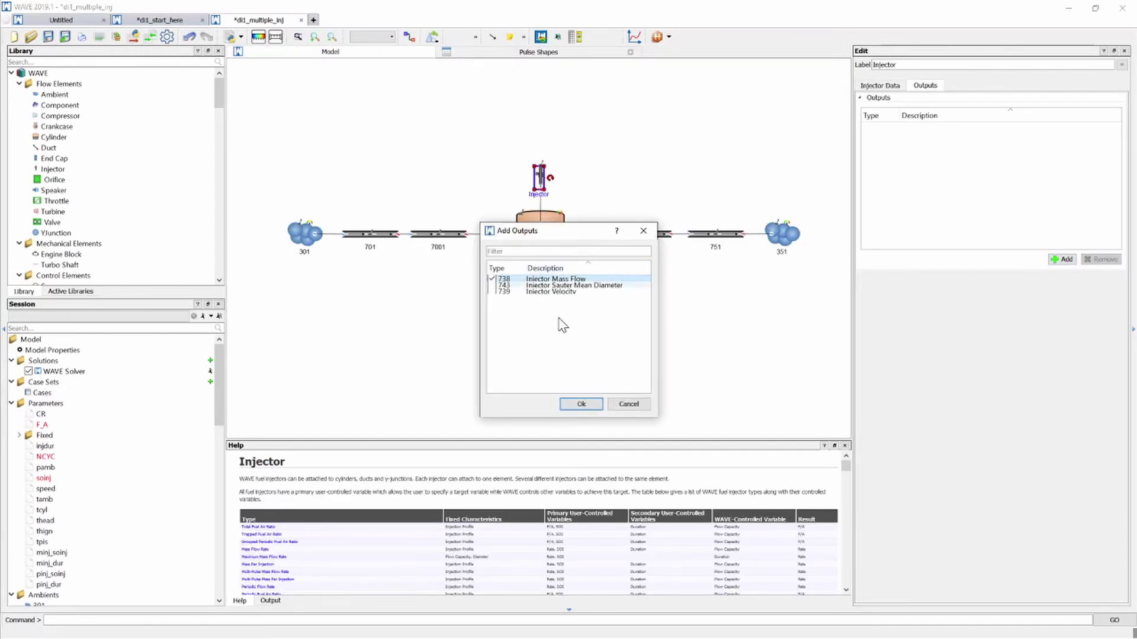
left_click(582, 405)
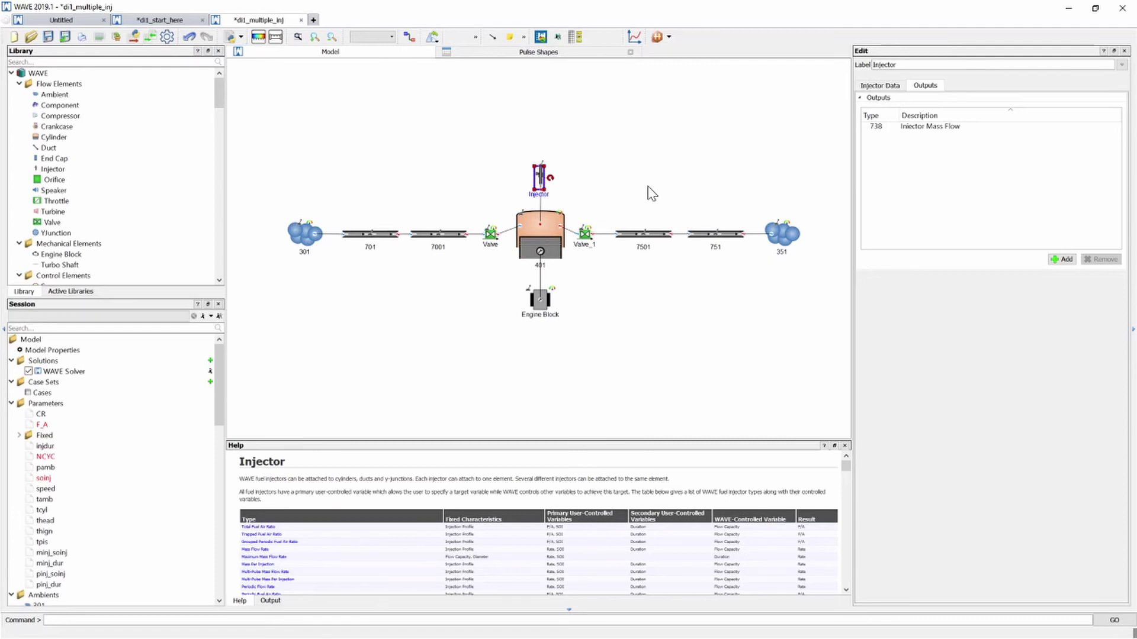
Deselect the injector to show the model-wide properties
left_click(653, 193)
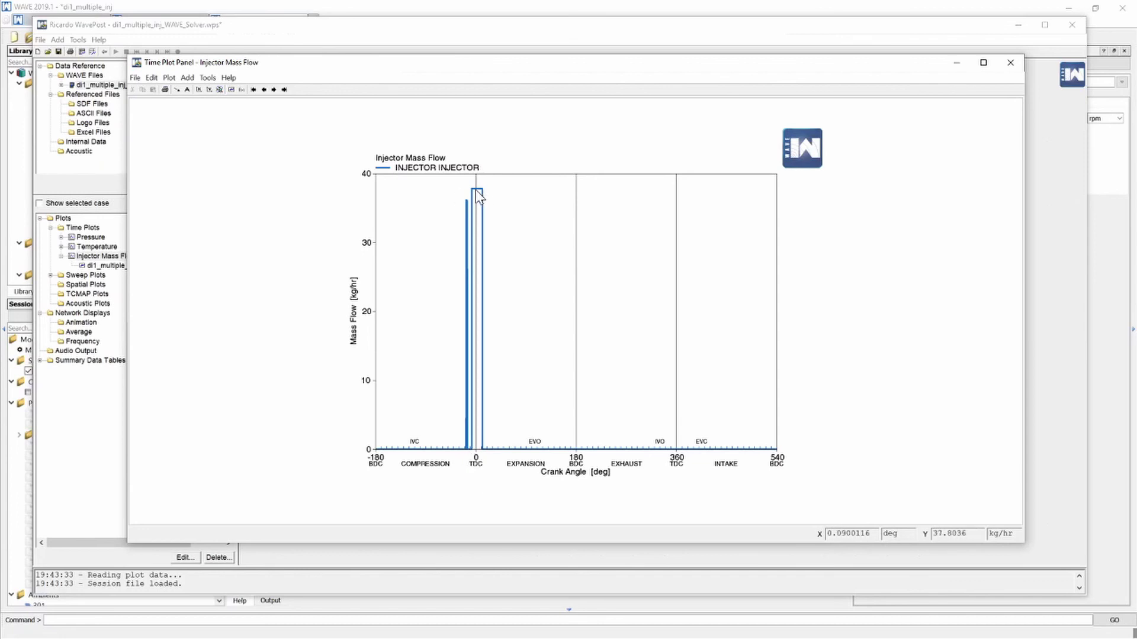
Read the main pulse peak of about 37.9 kg/hr just after TDC
mouse_move(477, 196)
Close the injector mass flow plot and compare CO at 2000 rpm: 4.82 ppm versus 18.43 ppm
left_click(1011, 64)
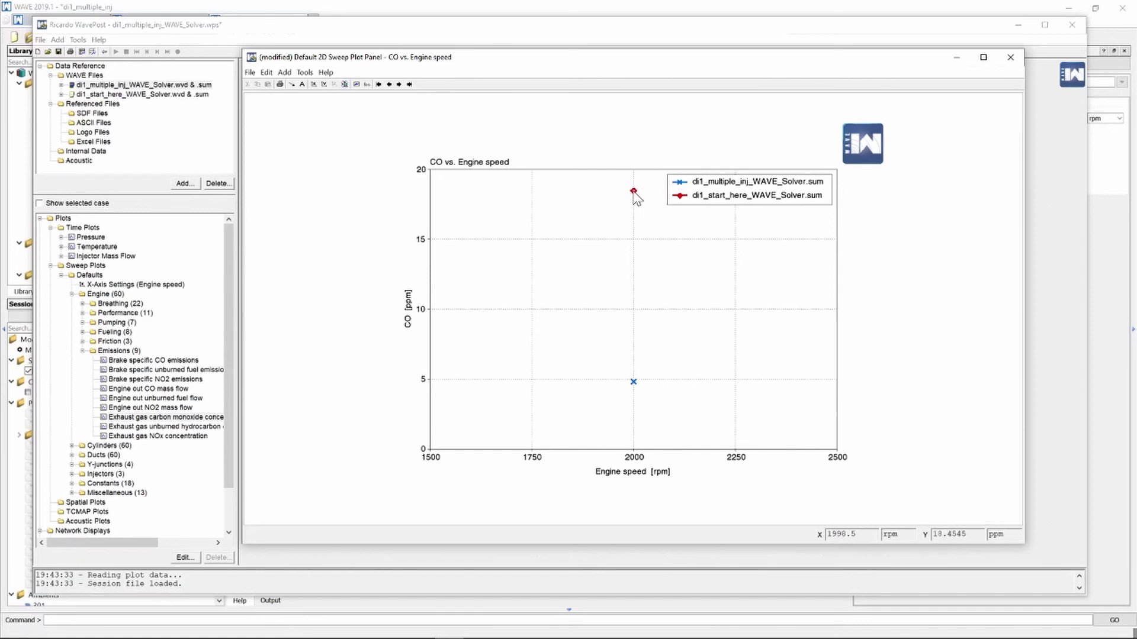
mouse_move(633, 192)
mouse_move(634, 383)
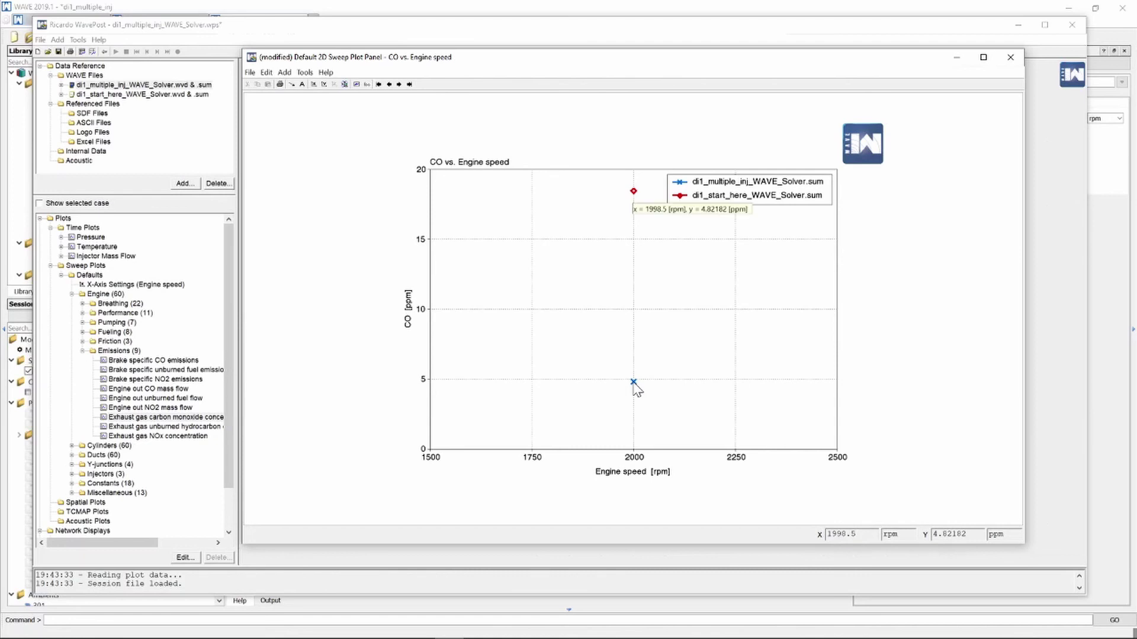